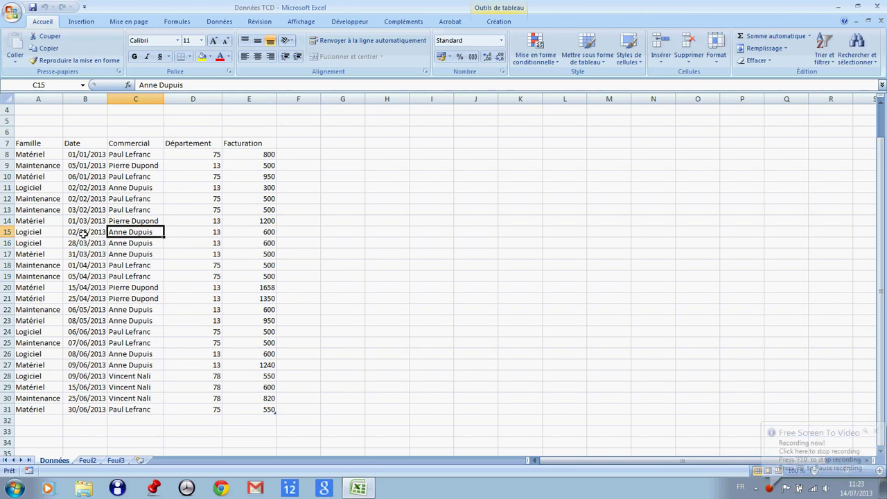
# - Highlight the whole invoice data table to show its extent, then clear the selection
pyautogui.click(812, 457)
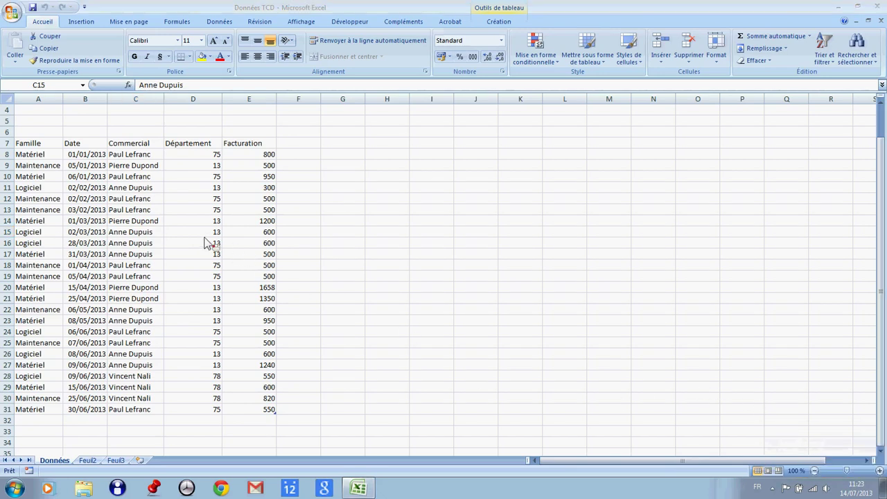
pyautogui.click(143, 219)
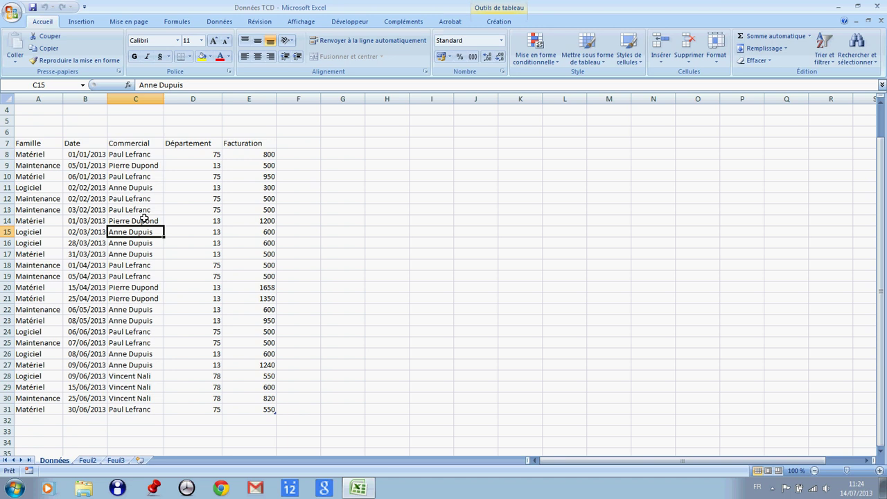
pyautogui.click(133, 199)
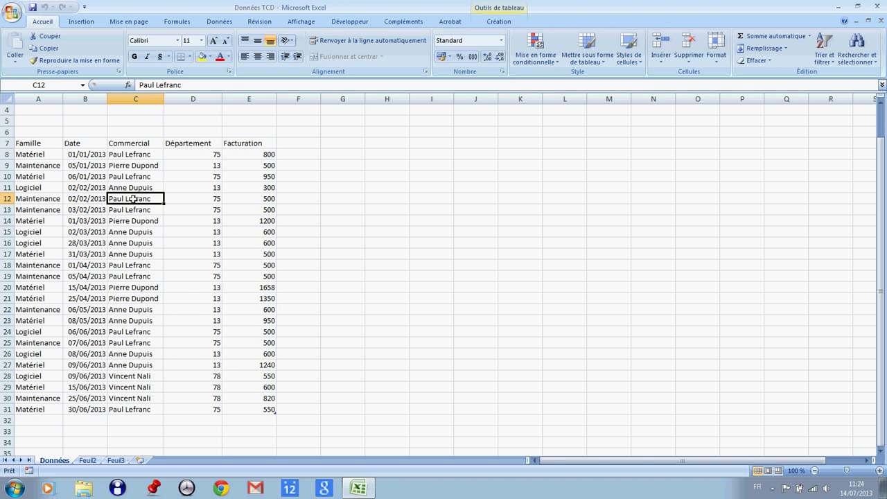
pyautogui.click(124, 231)
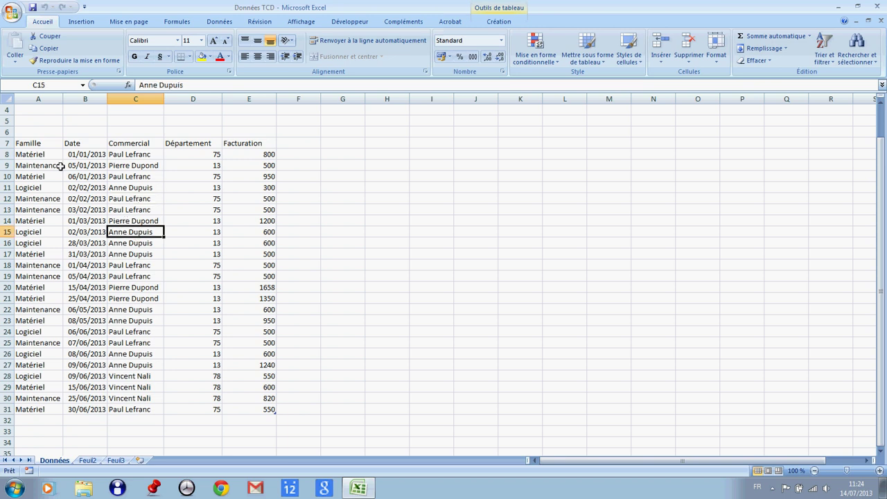
pyautogui.moveTo(34, 144); pyautogui.dragTo(272, 387)
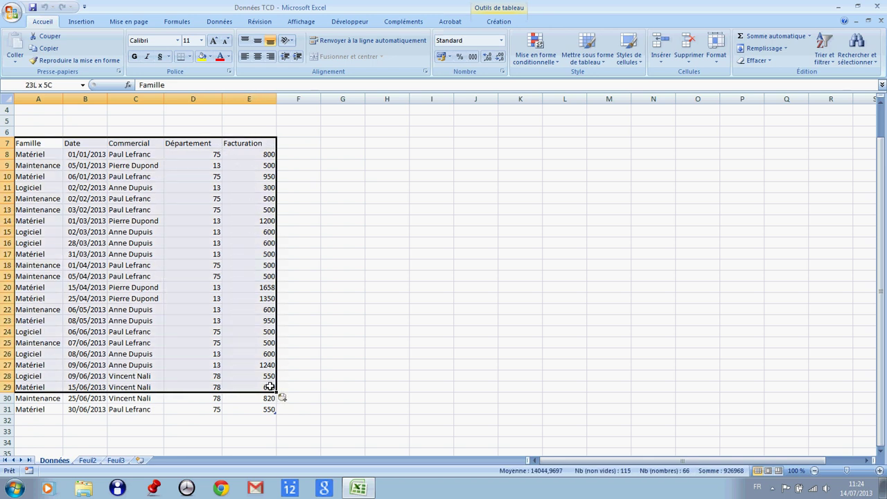
pyautogui.click(135, 262)
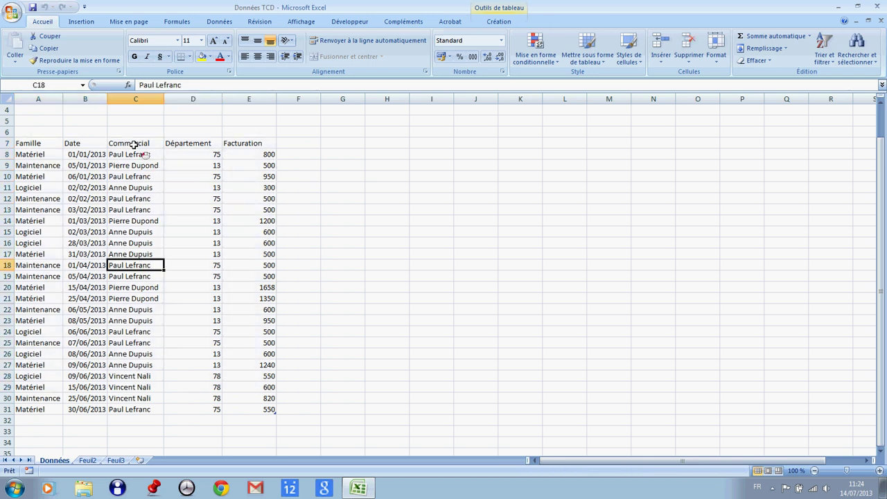
# - Point out the Famille, Date, Commercial, Département and Facturation columns, leaving a cell selected inside the data
pyautogui.click(47, 148)
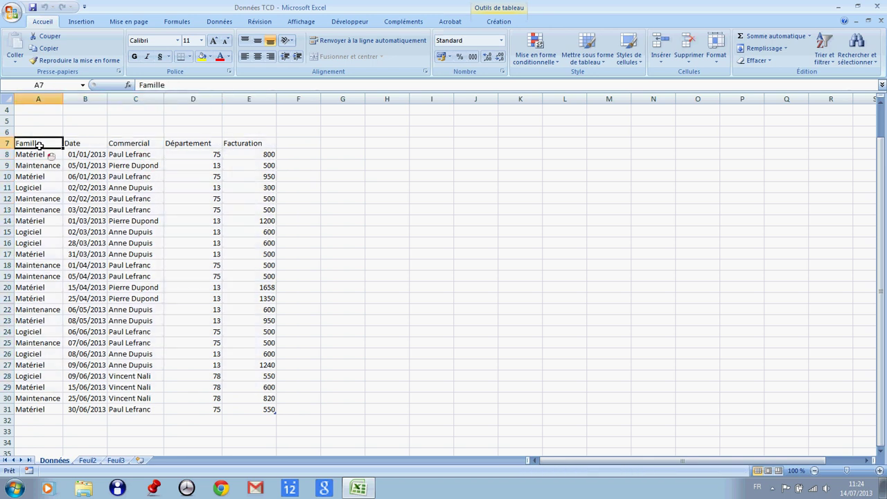
pyautogui.click(82, 144)
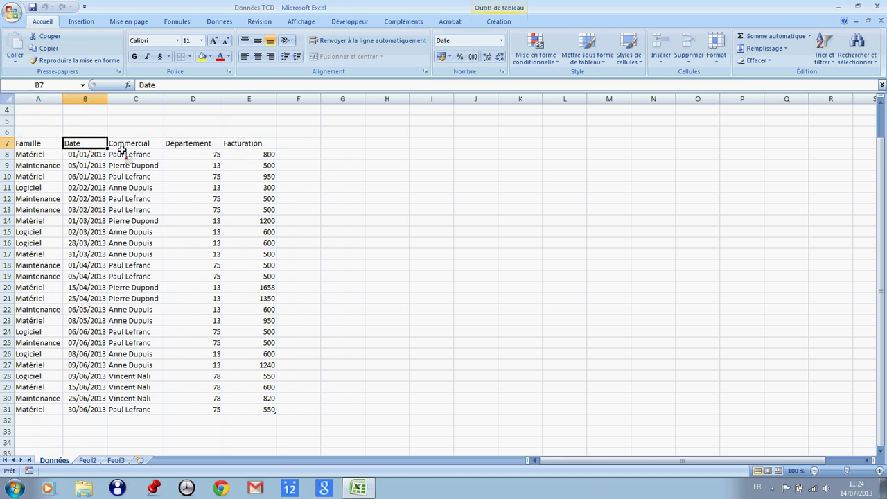
pyautogui.click(144, 143)
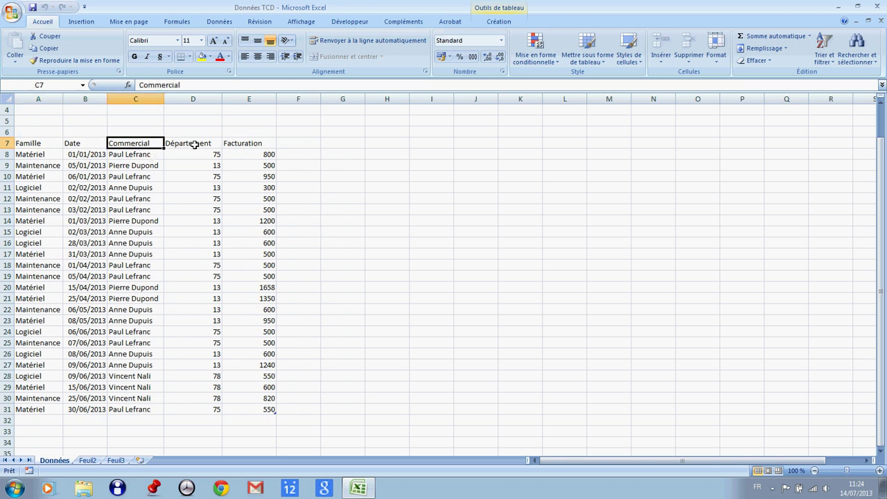
pyautogui.click(195, 144)
pyautogui.click(201, 177)
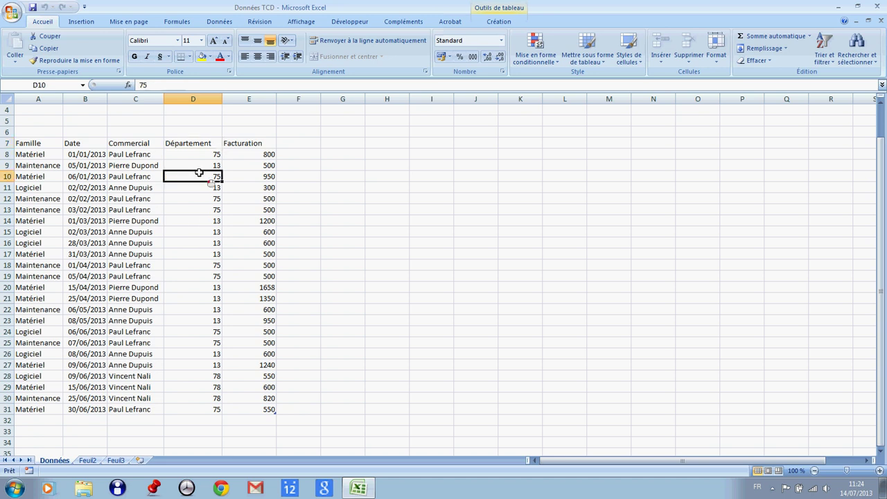
pyautogui.click(255, 145)
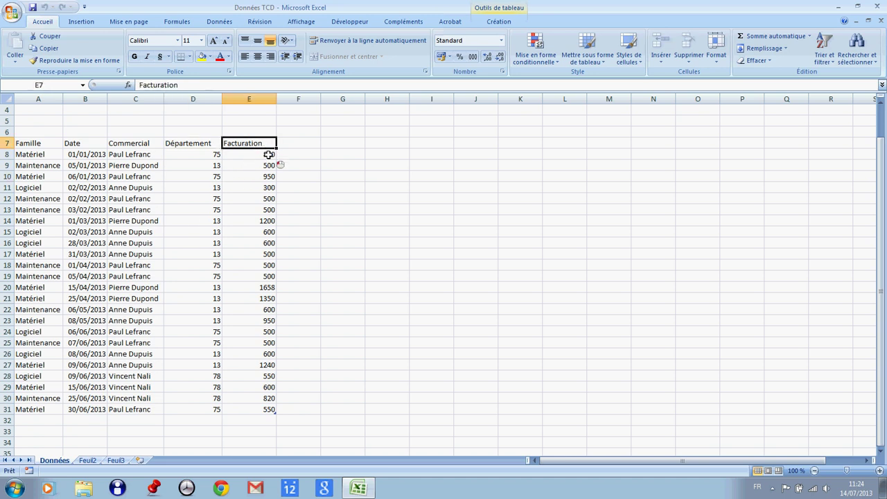
pyautogui.click(128, 245)
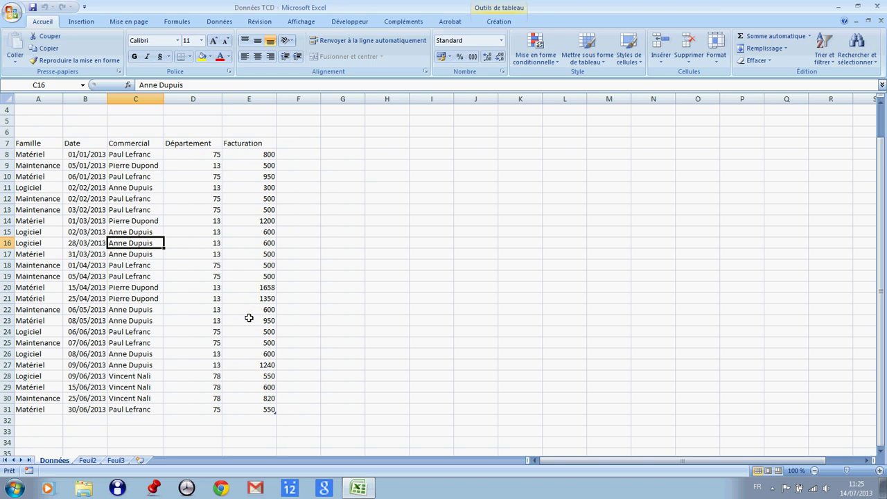
pyautogui.click(123, 221)
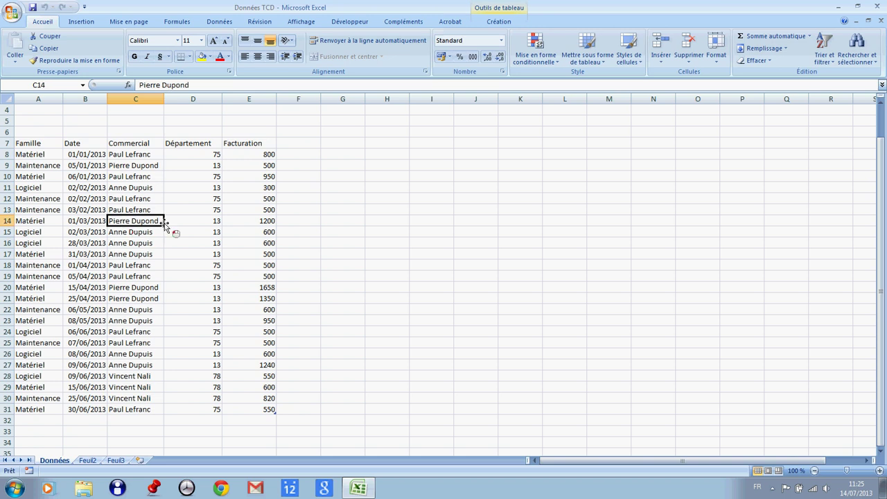
# - Insert a pivot table from the invoice data on a new worksheet
pyautogui.click(86, 23)
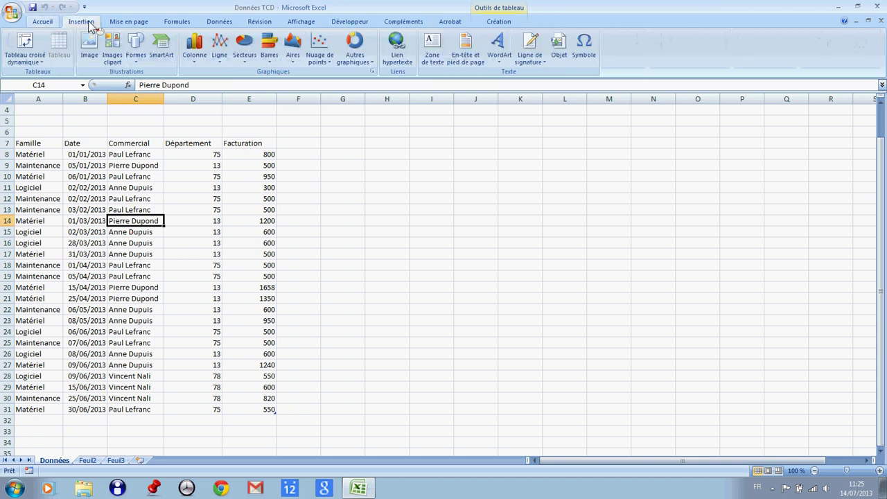
pyautogui.click(24, 43)
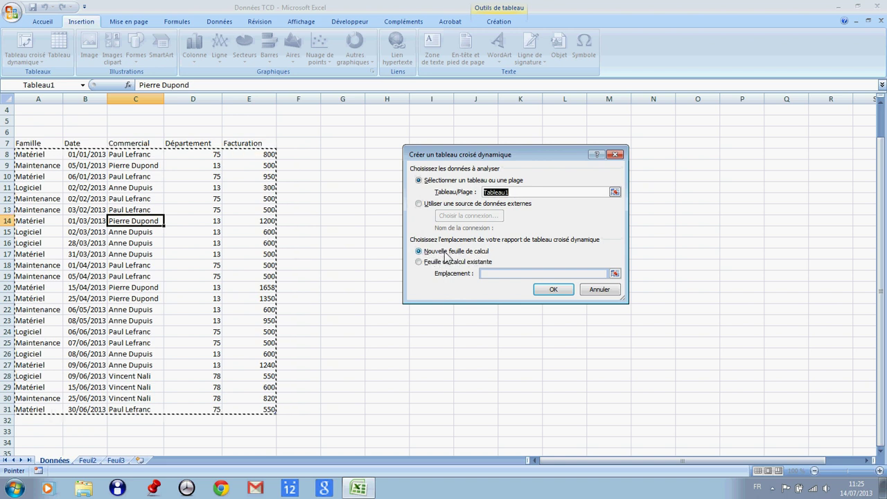
pyautogui.click(554, 290)
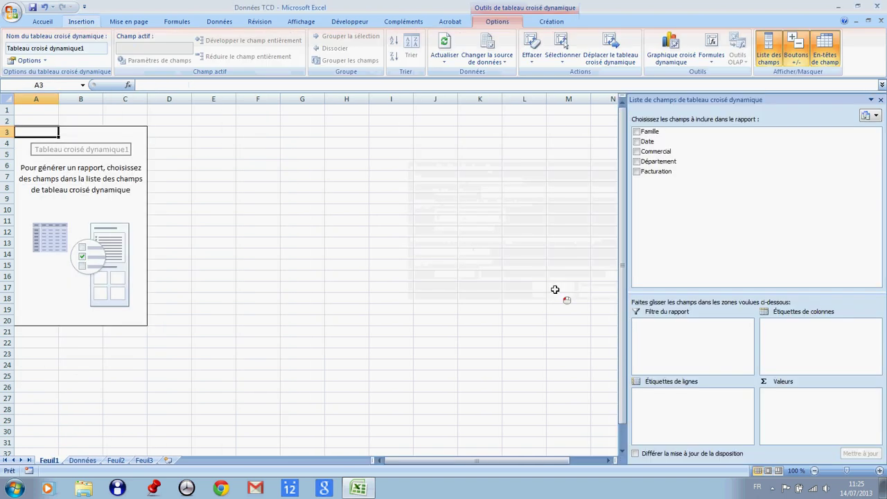
# - Add Facturation and Département to the pivot, with Facturation moved into Étiquettes de lignes
pyautogui.click(636, 171)
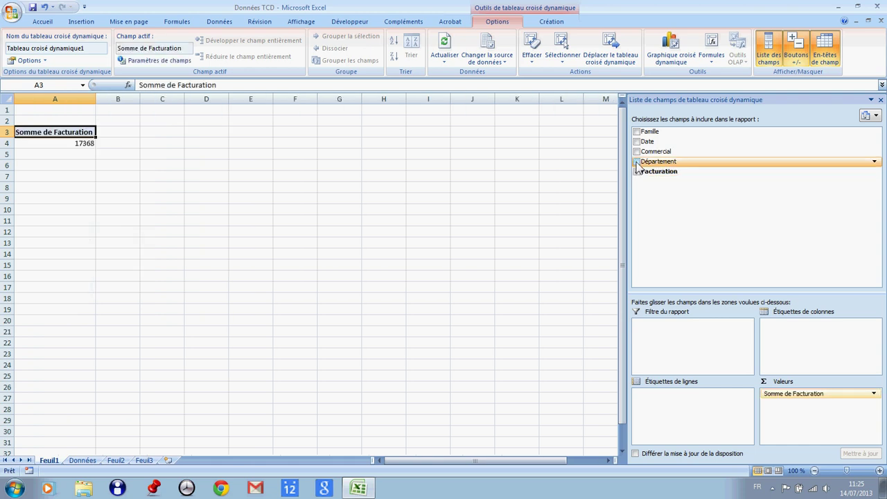
pyautogui.click(637, 161)
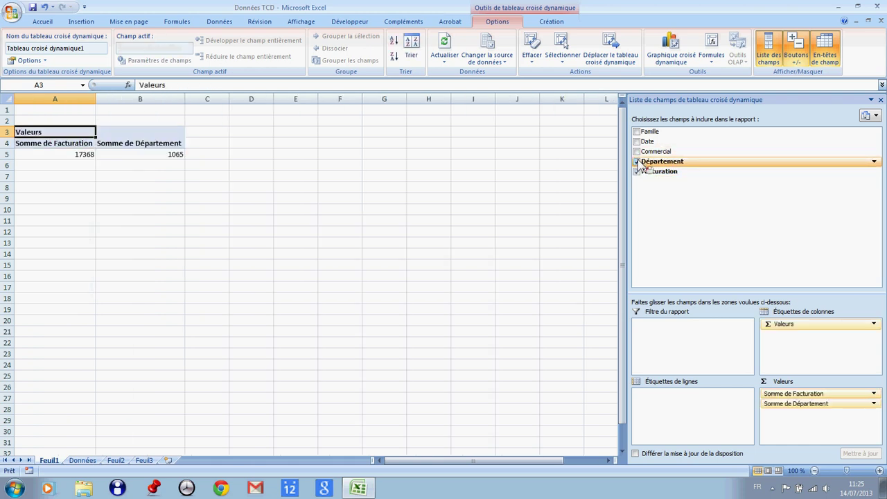
pyautogui.moveTo(794, 395)
pyautogui.mouseDown()
pyautogui.moveTo(797, 405)
pyautogui.moveTo(663, 398)
pyautogui.moveTo(684, 395)
pyautogui.mouseUp()
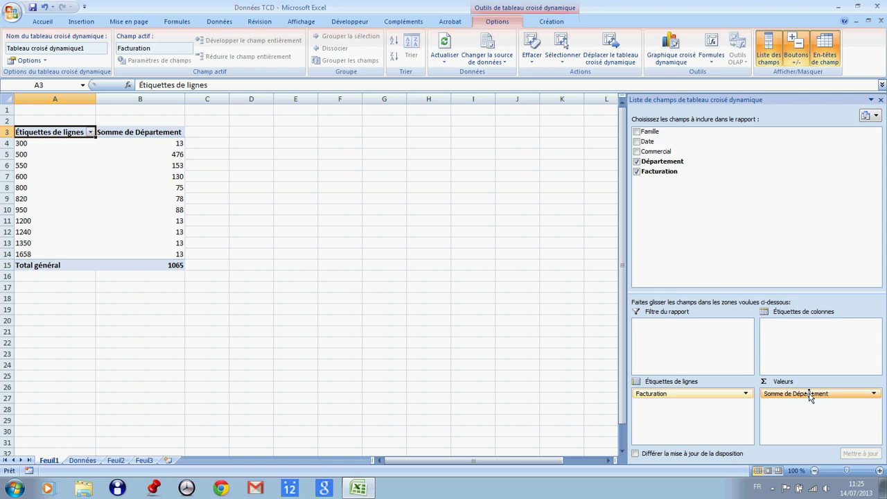
# - Change the Département value field from Somme to Nombre so the grand total reads 24
pyautogui.click(812, 400)
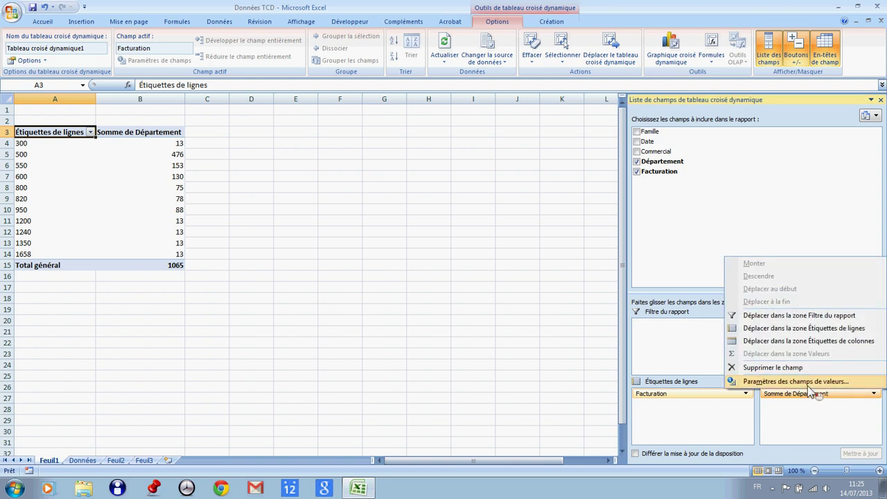
pyautogui.click(811, 381)
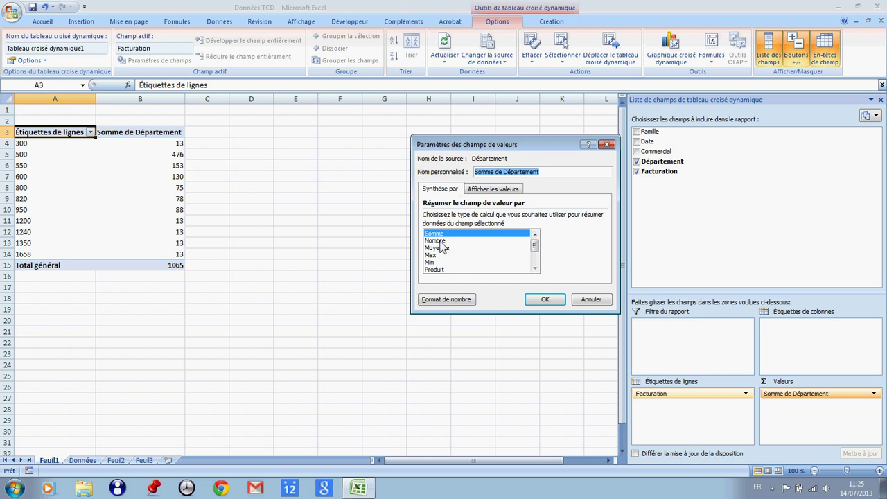
pyautogui.click(443, 241)
pyautogui.click(544, 299)
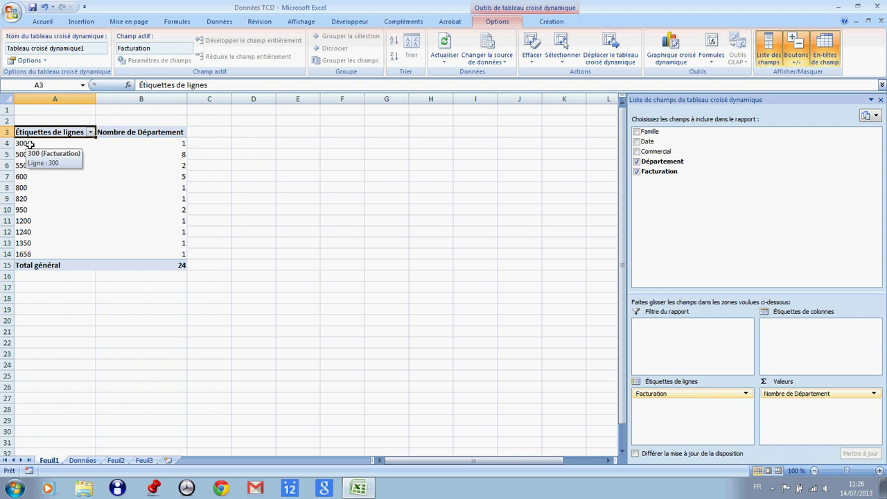
pyautogui.click(29, 143)
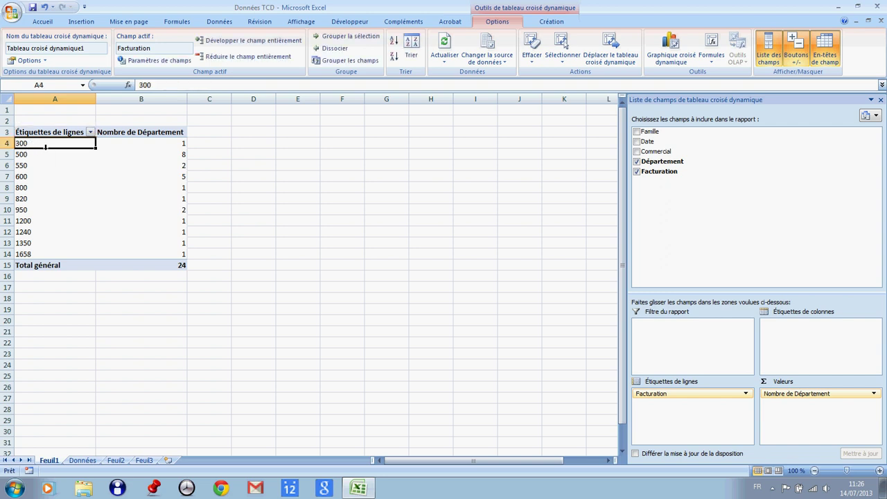
# - Group the Facturation row labels by 300, giving bands 300-599 through 1500-1799
pyautogui.rightClick(49, 147)
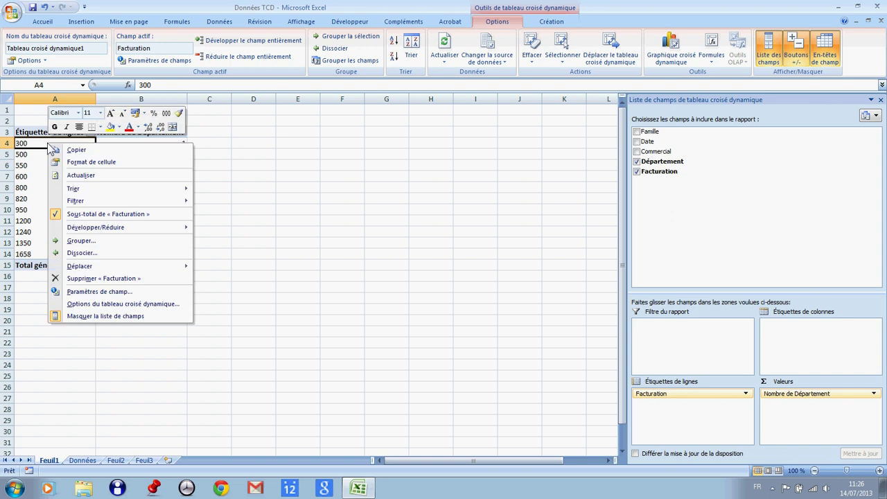
pyautogui.click(82, 242)
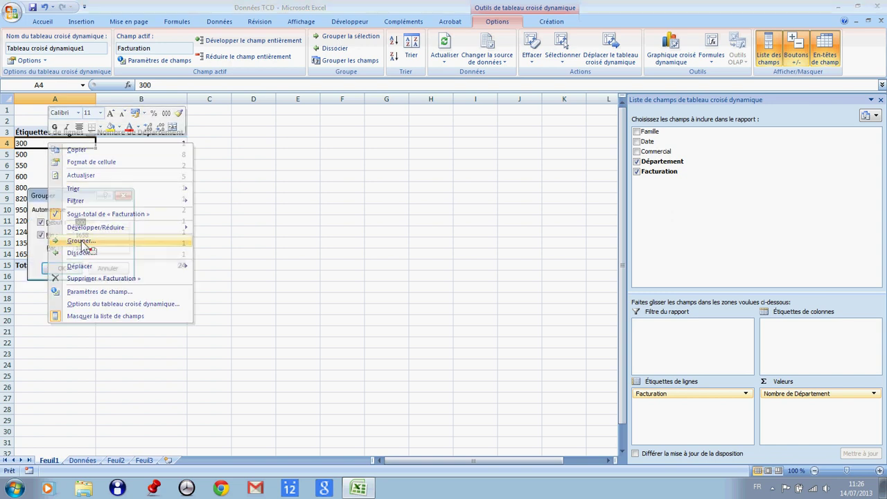
pyautogui.moveTo(73, 201); pyautogui.dragTo(365, 159)
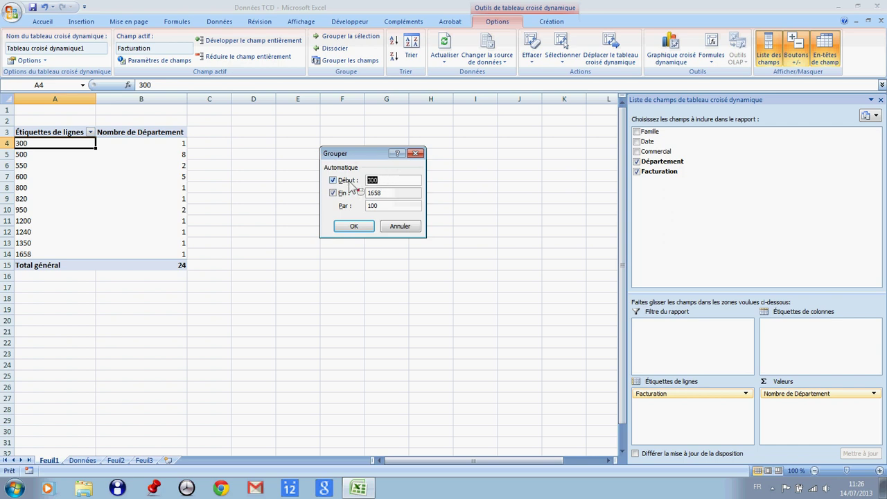
pyautogui.write('0')
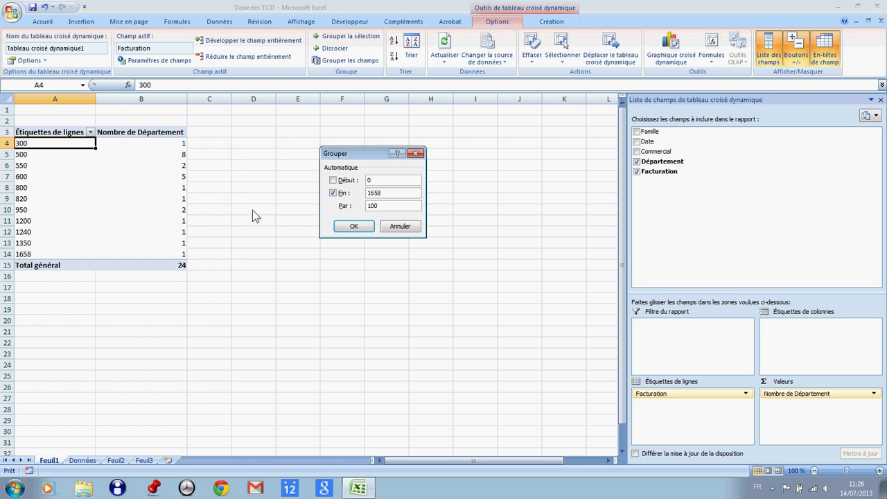
pyautogui.doubleClick(386, 205)
pyautogui.write('300')
pyautogui.click(354, 228)
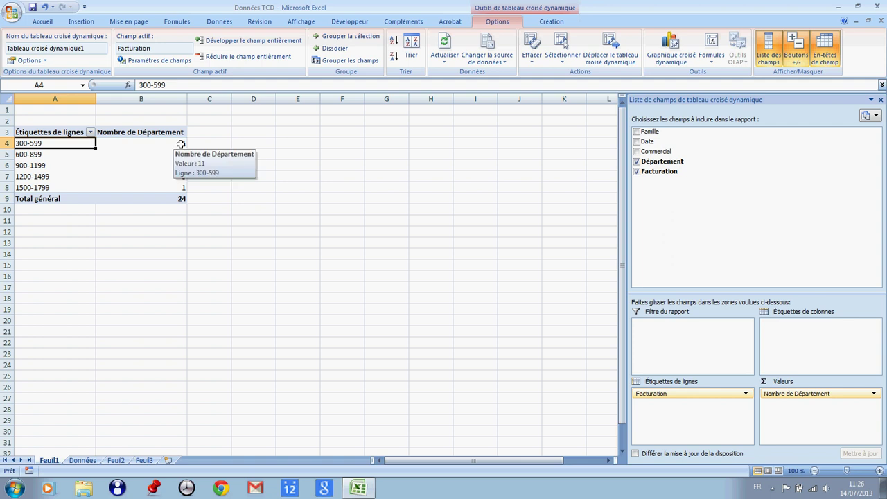
pyautogui.click(180, 144)
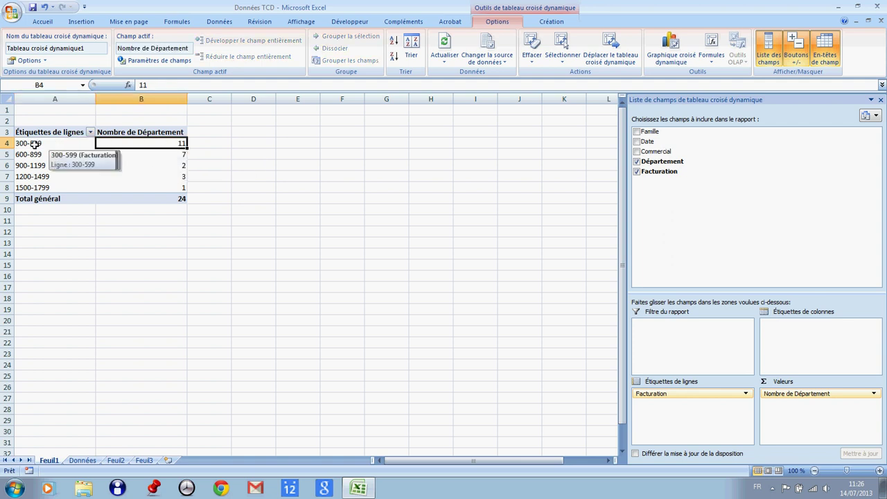
pyautogui.click(173, 155)
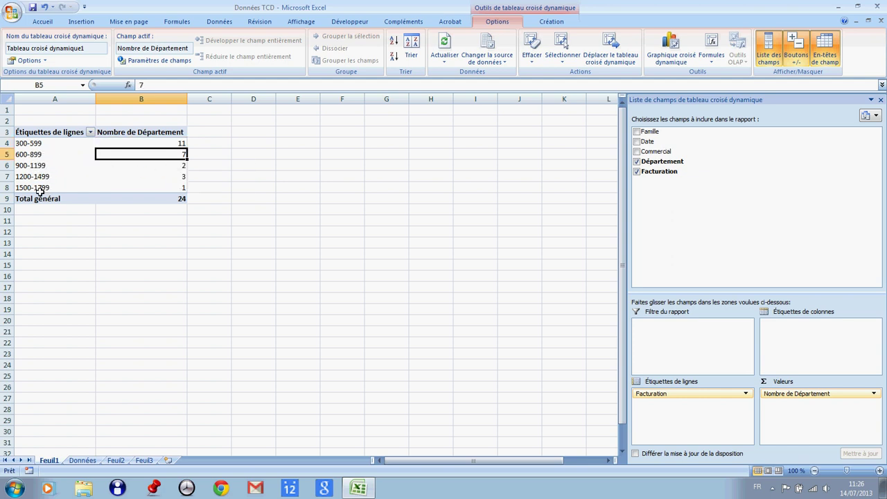
pyautogui.click(38, 187)
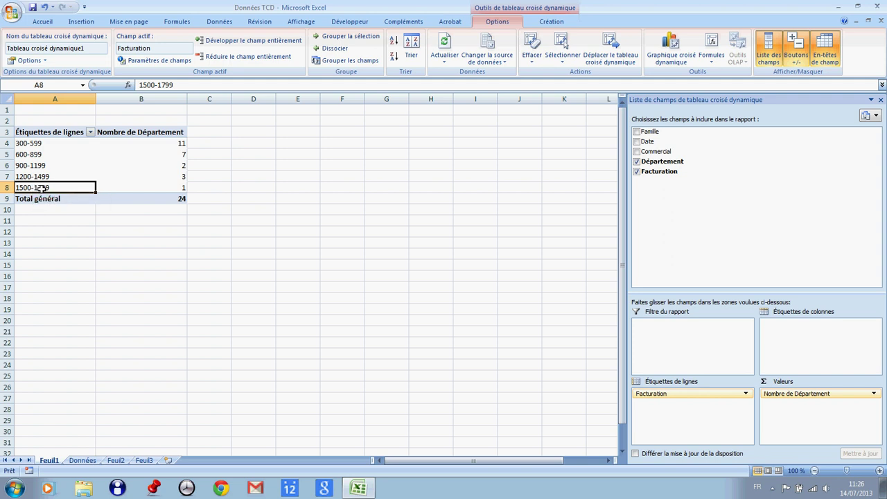